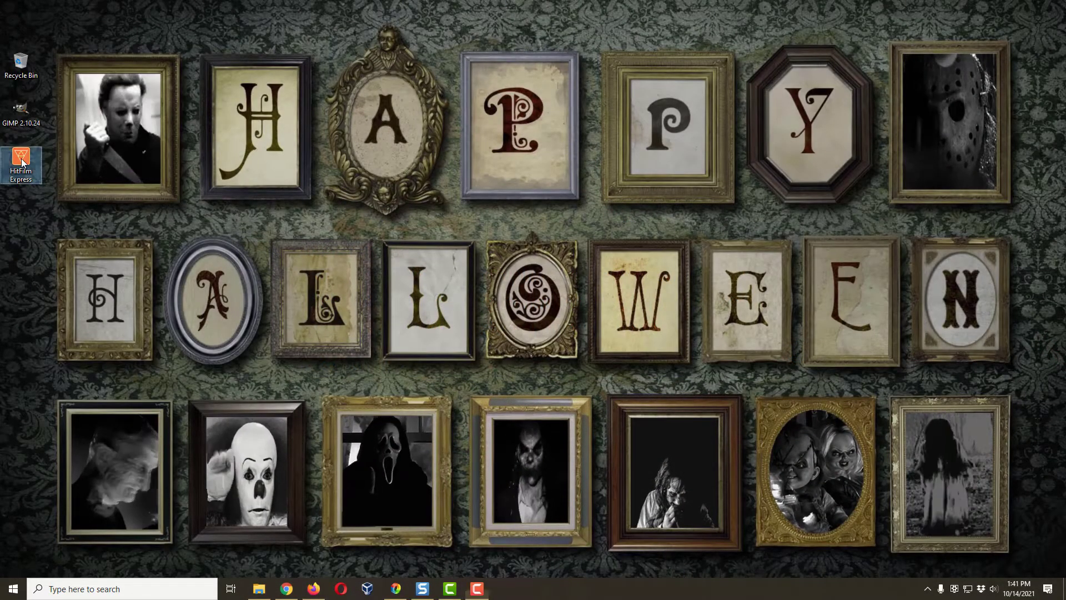
Launch HitFilm Express from its desktop shortcut.
double_click(39, 182)
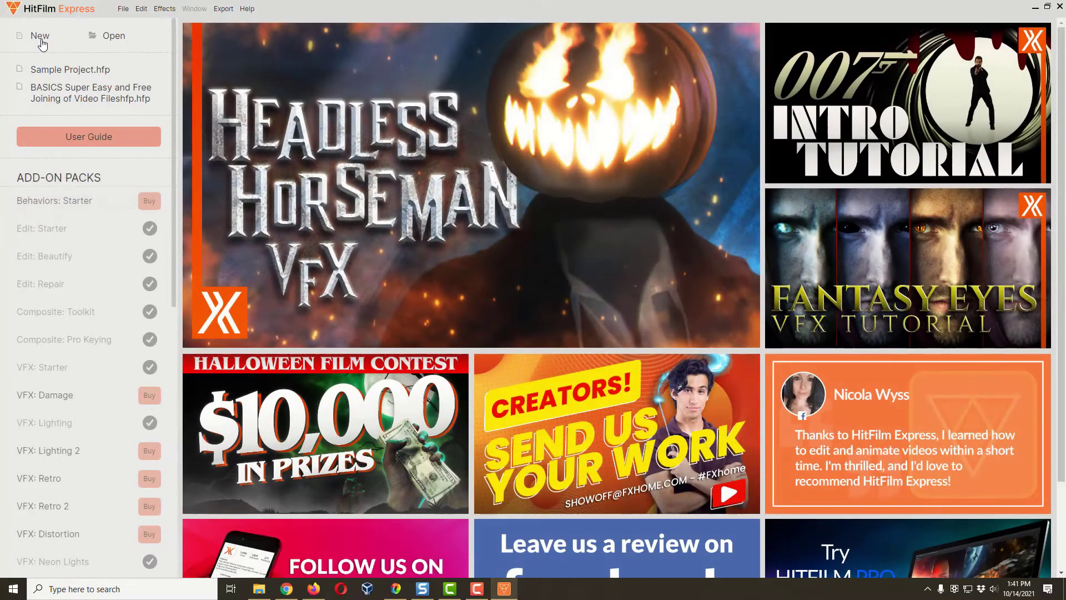
Create a new project with 1080p Full HD @ 30 fps settings.
click(40, 36)
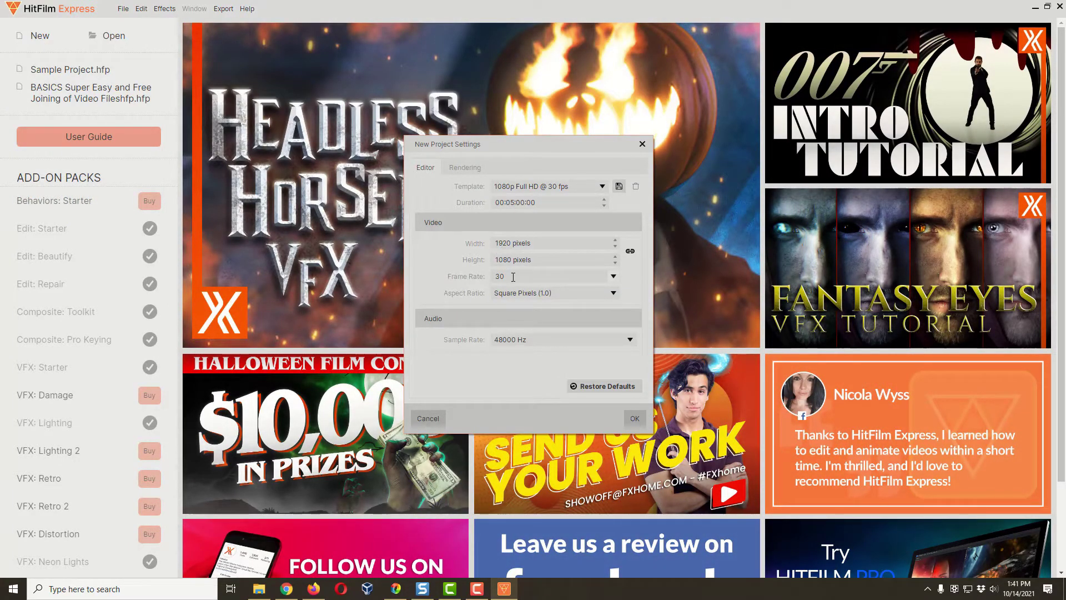
click(510, 276)
click(635, 419)
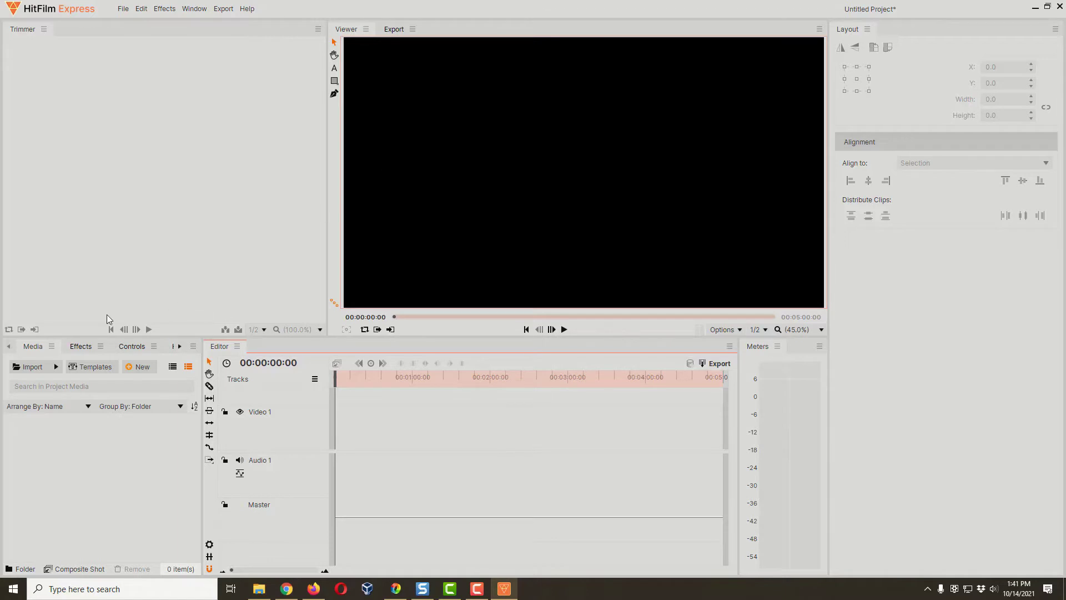
Import production ID 4173415 Moon.mp4, scary_moon.mp4 and Smoke_43__4K_res.mp4 from the VIDEOS folder.
click(35, 369)
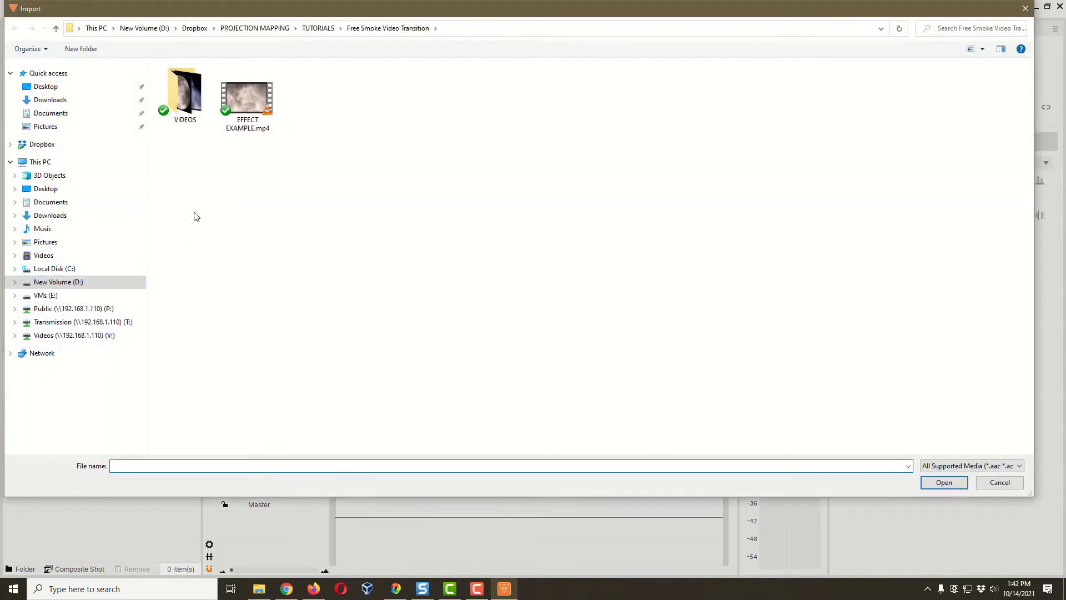
double_click(185, 97)
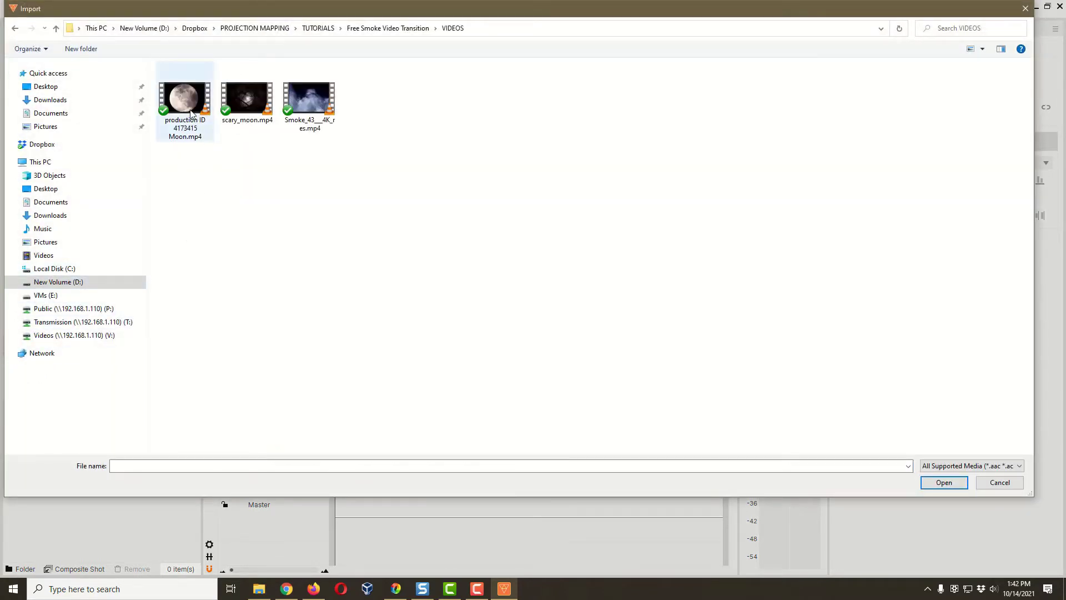
click(192, 114)
click(240, 114)
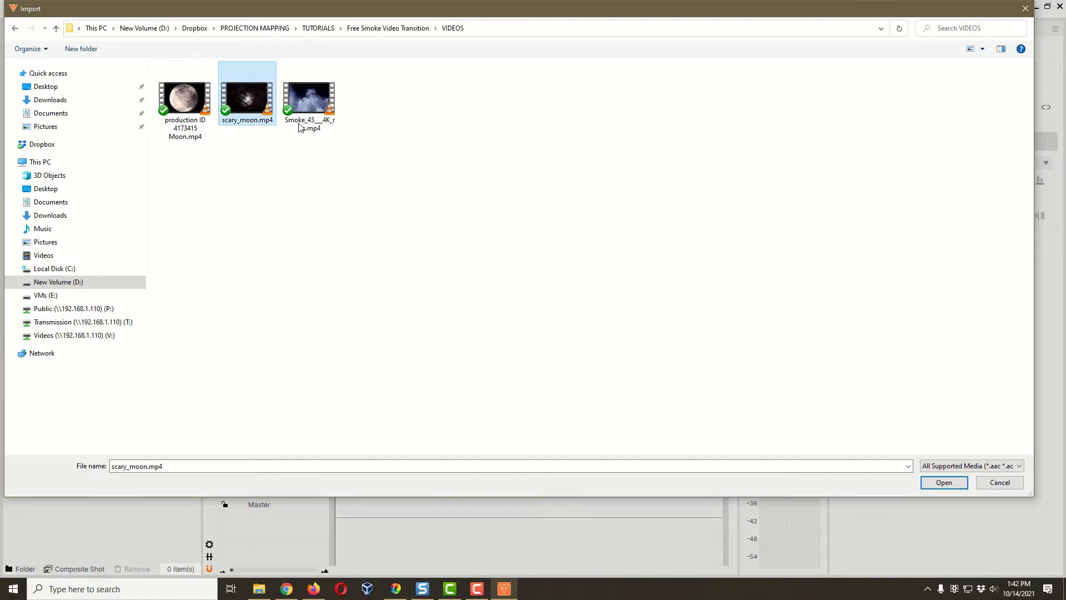
click(321, 125)
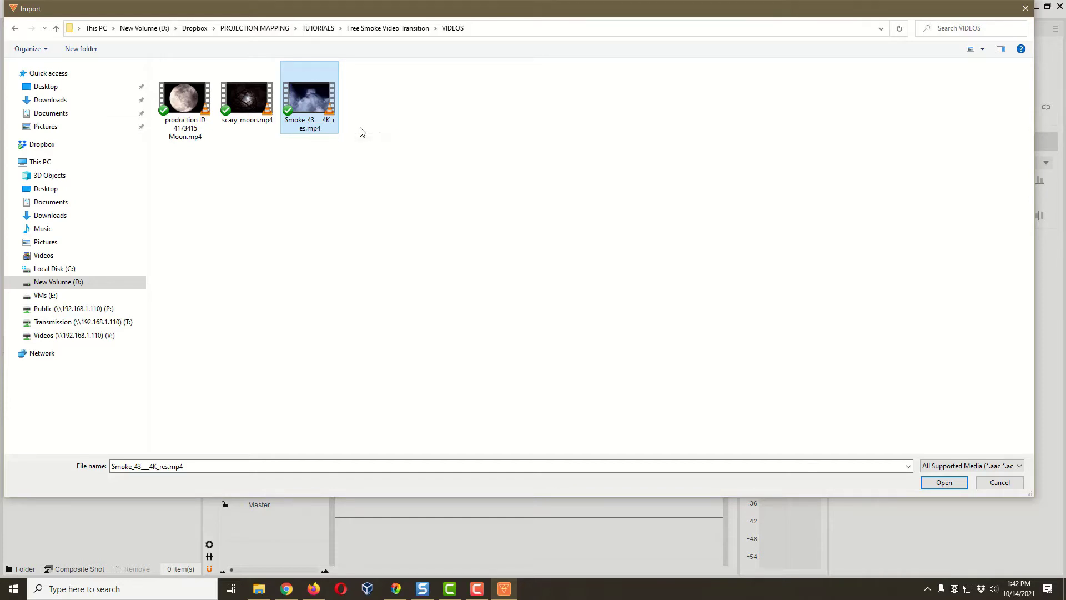
click(185, 103)
shift+click(313, 109)
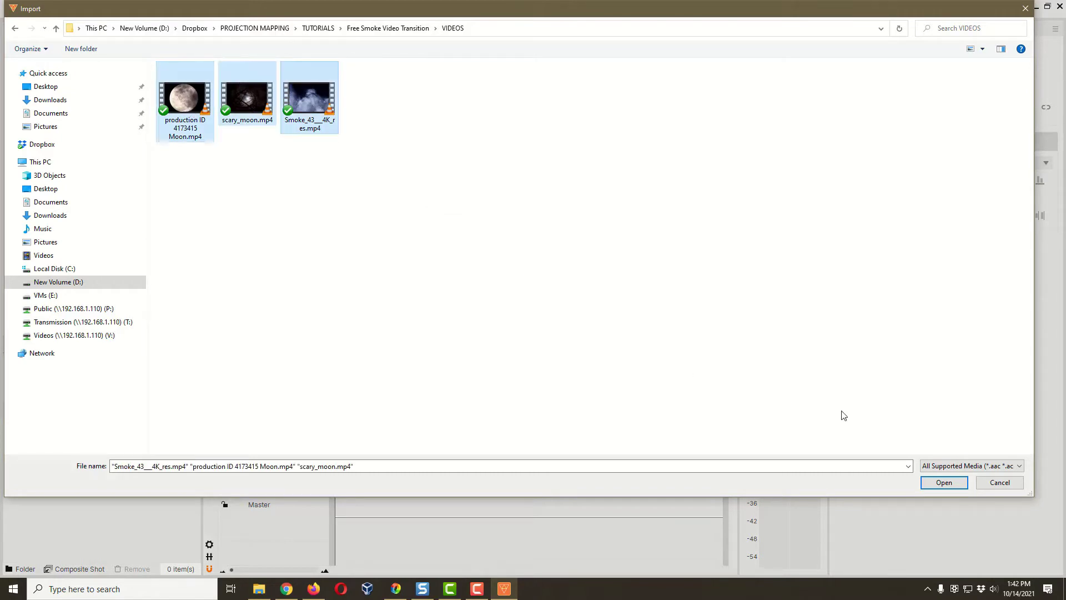
click(945, 482)
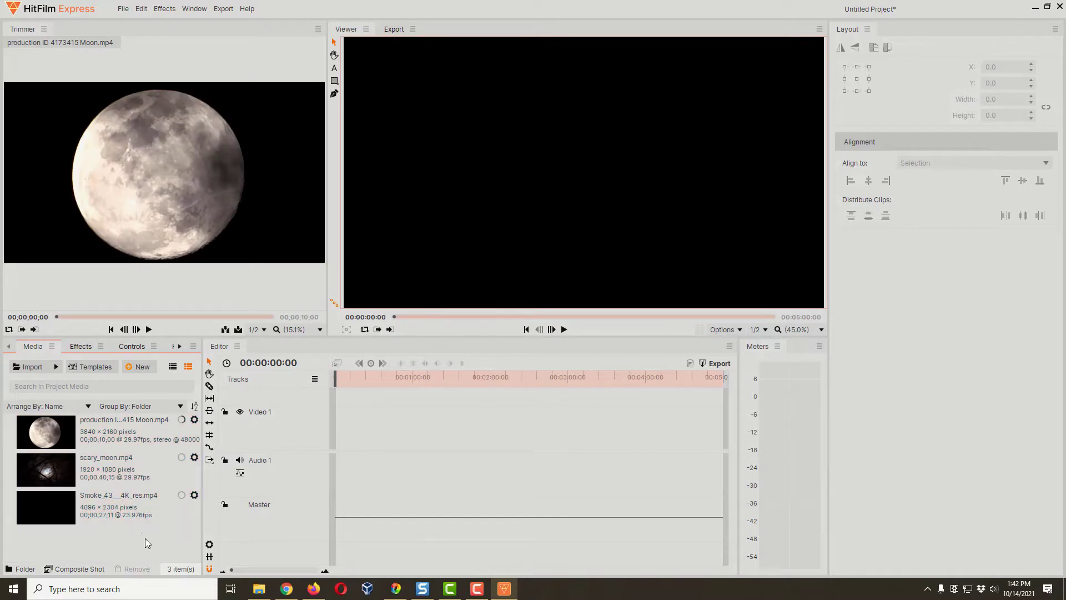
Preview the Moon, scary_moon and Smoke_43 clips in turn, ending on the Moon clip.
click(38, 434)
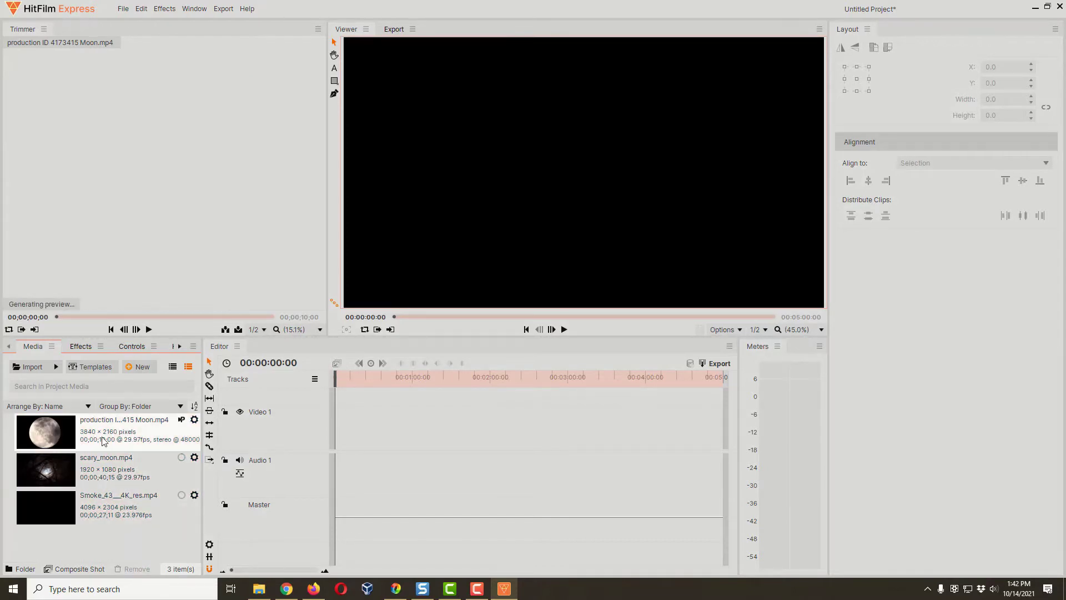
click(111, 466)
click(110, 508)
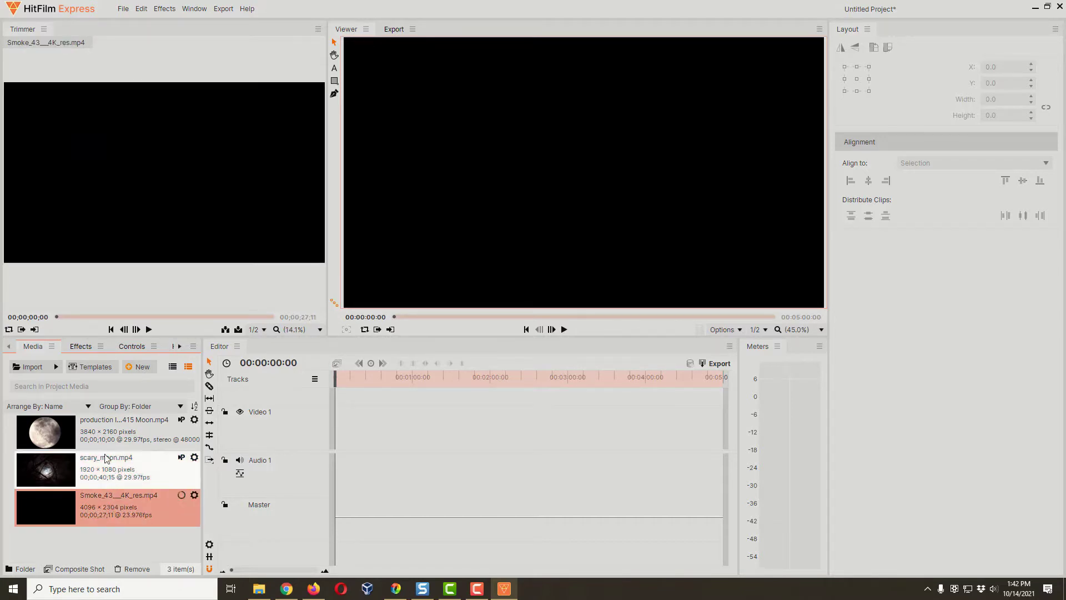
click(103, 439)
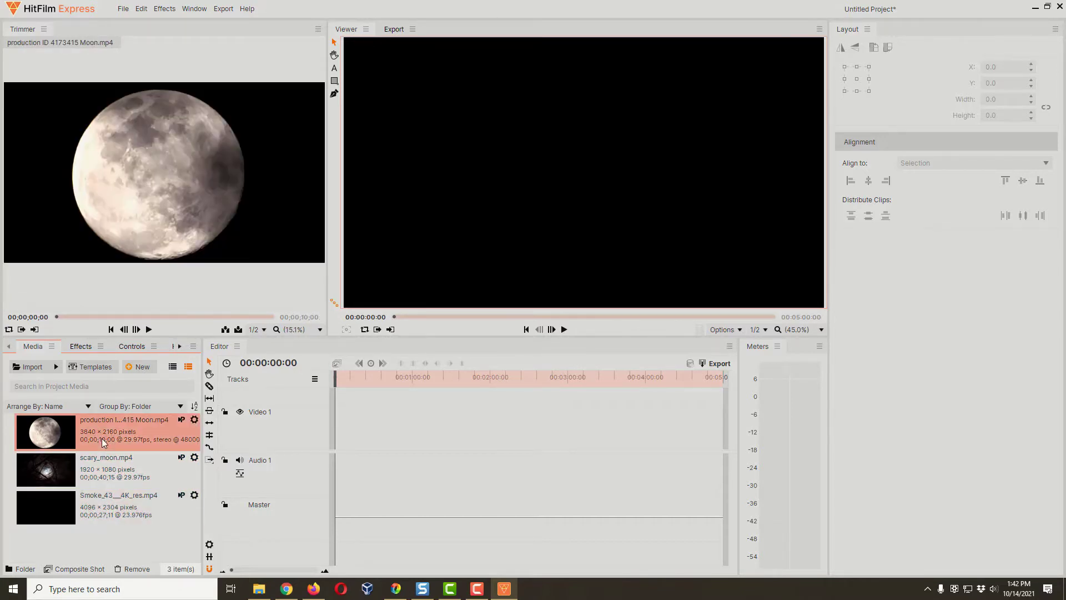
Place the Moon clip then scary_moon.mp4 on Video 1, keeping the project settings.
drag(104, 442, 334, 450)
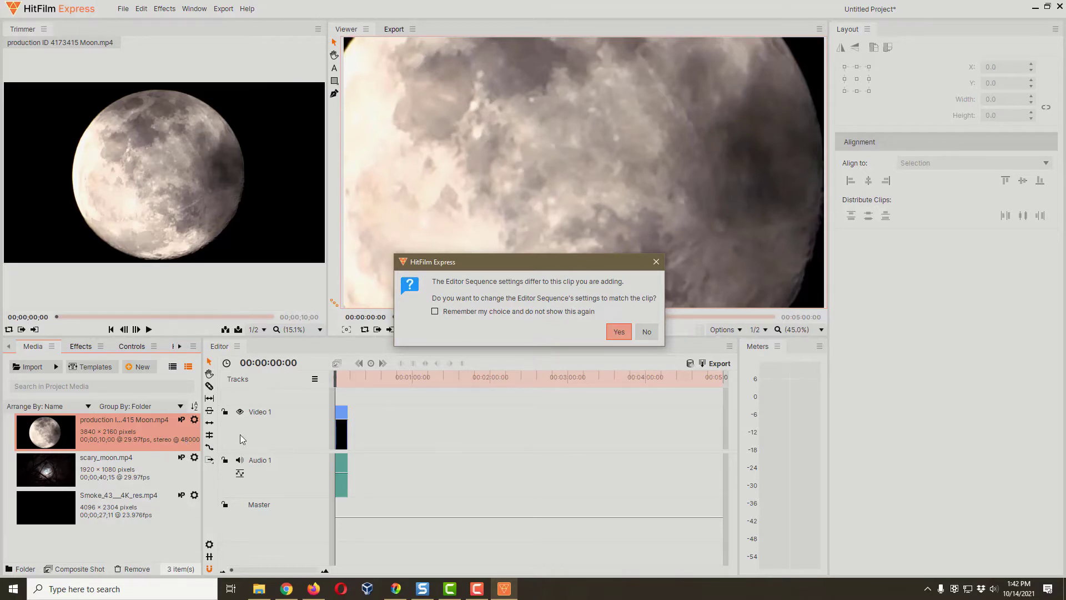
click(648, 332)
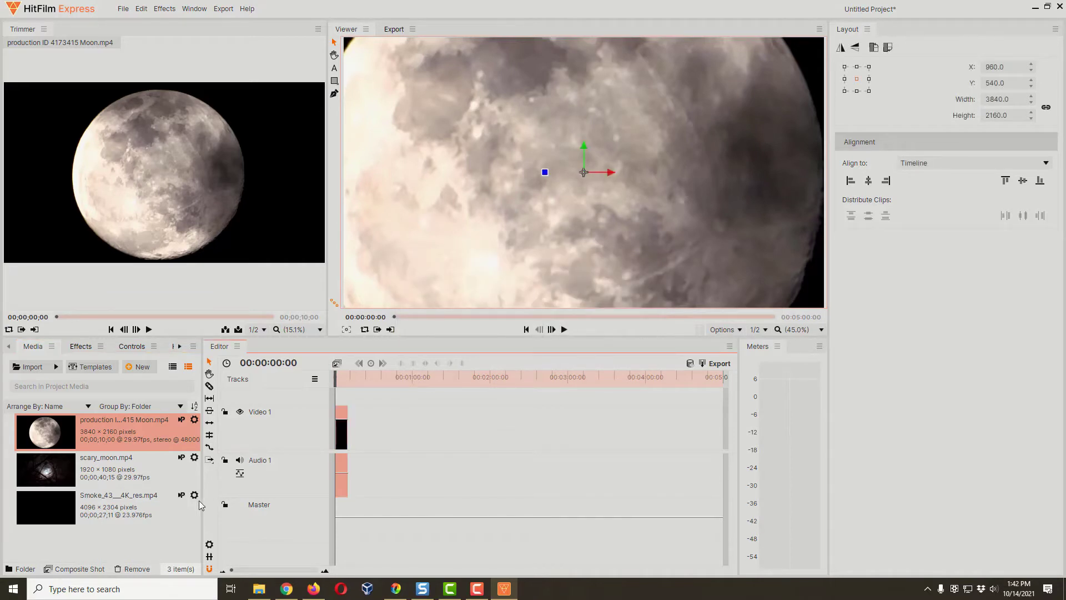
drag(114, 478, 354, 441)
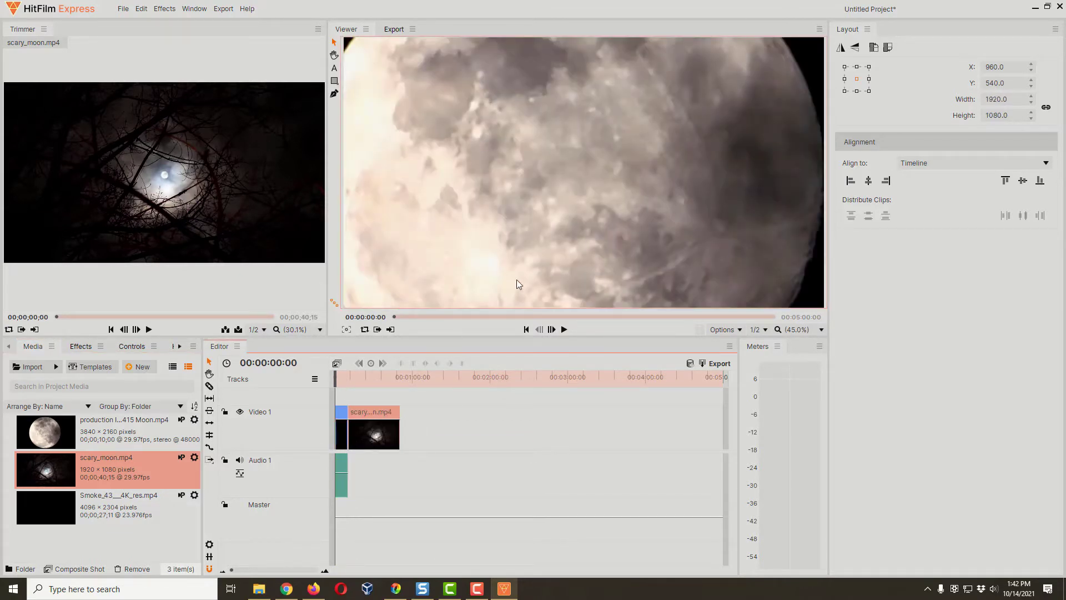
mouse_move(335, 383)
mouse_down()
mouse_move(359, 381)
mouse_move(339, 382)
mouse_up()
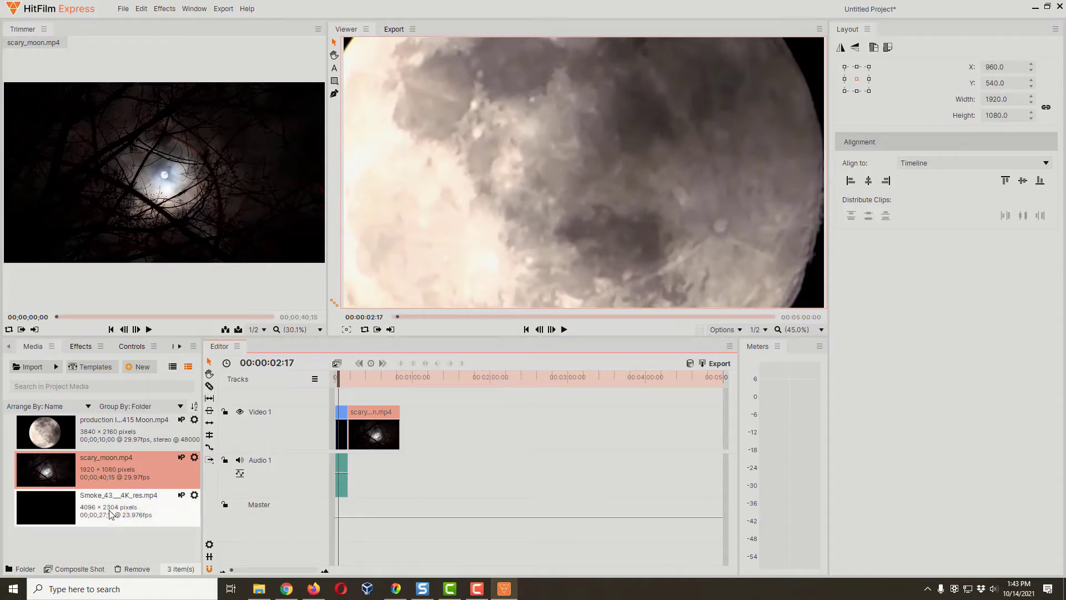
Drop Smoke_43 onto a new Video 2 track near the sequence start and play it back.
drag(91, 509, 334, 383)
click(337, 384)
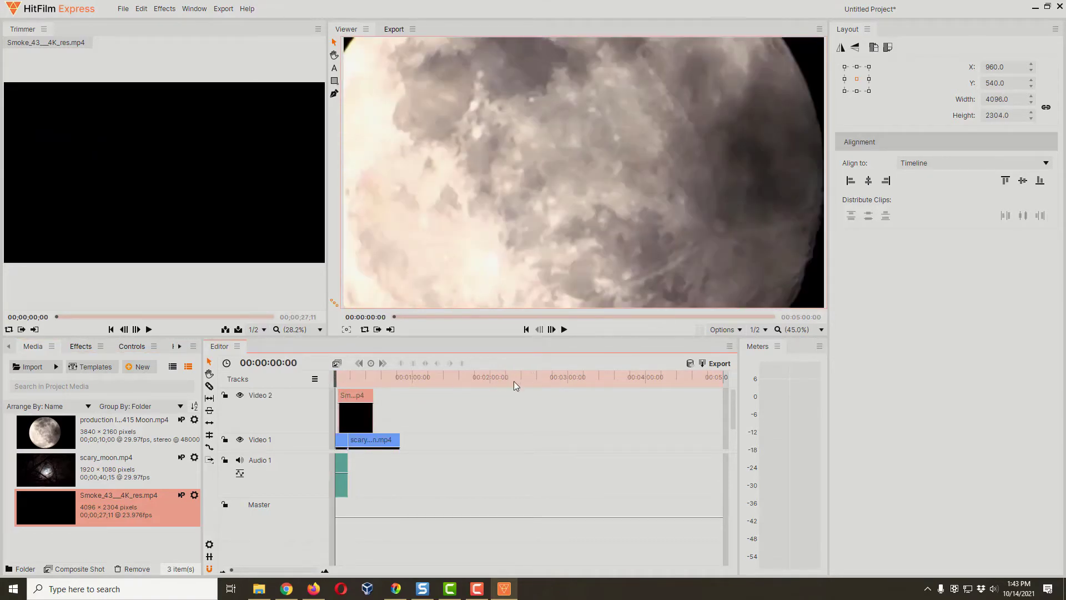
click(563, 329)
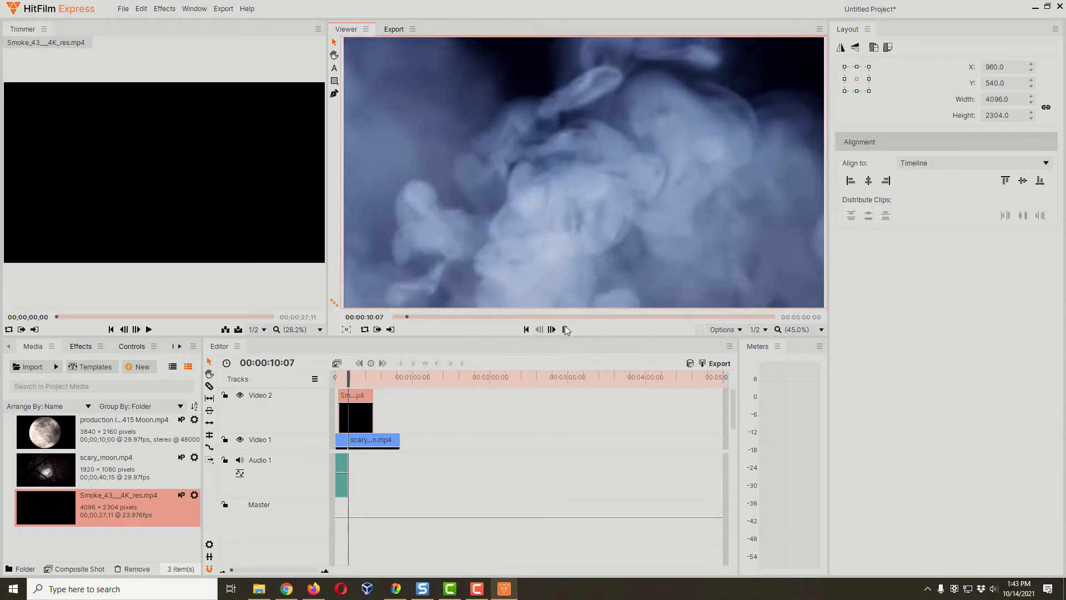
click(565, 328)
mouse_move(354, 379)
mouse_down()
mouse_move(388, 376)
mouse_move(348, 394)
mouse_up()
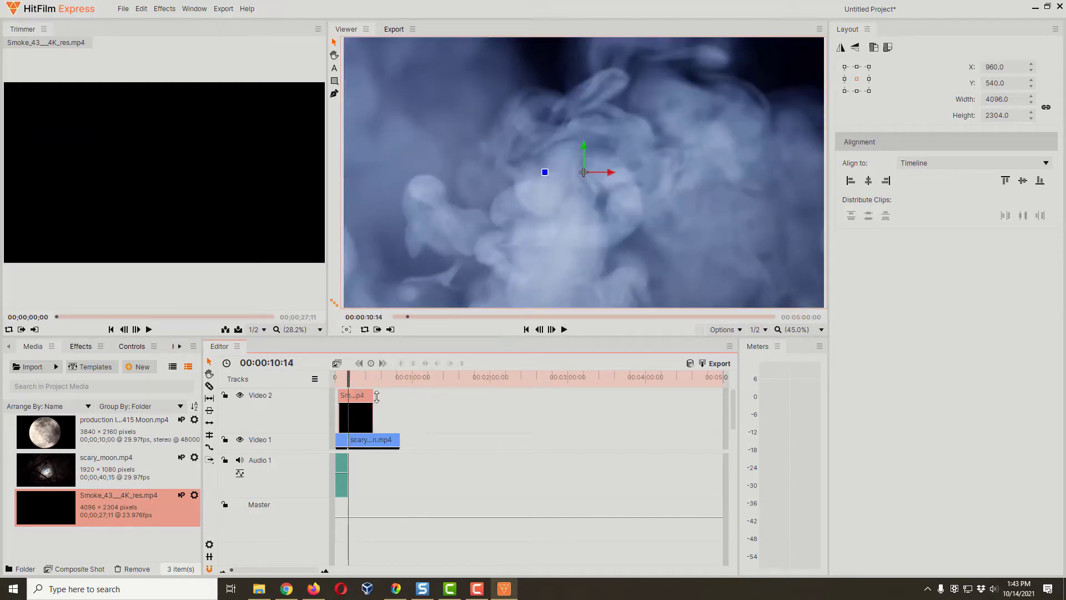
click(337, 382)
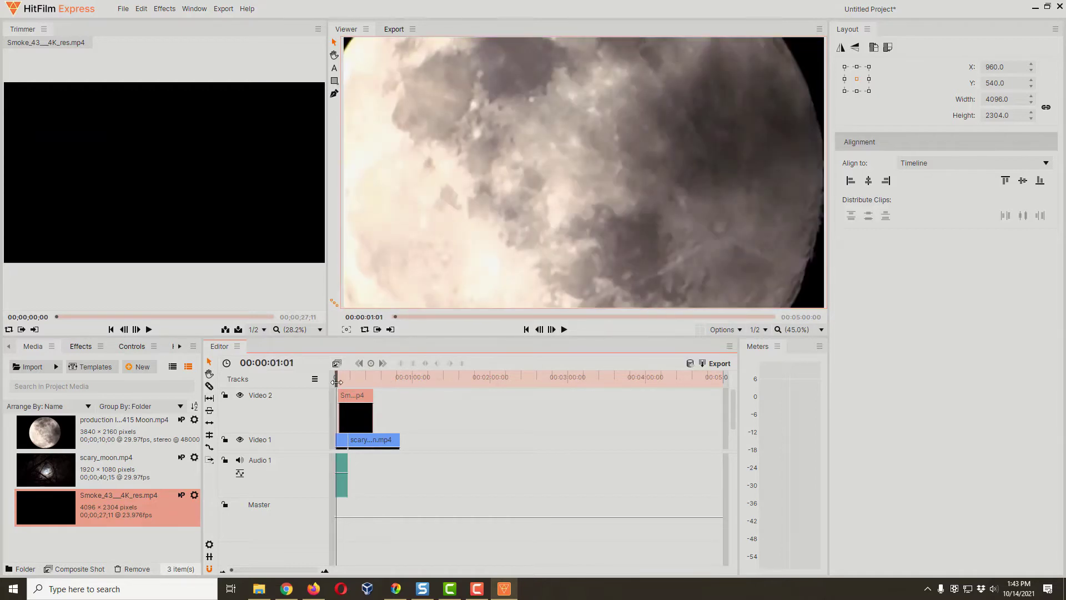
drag(337, 382, 349, 382)
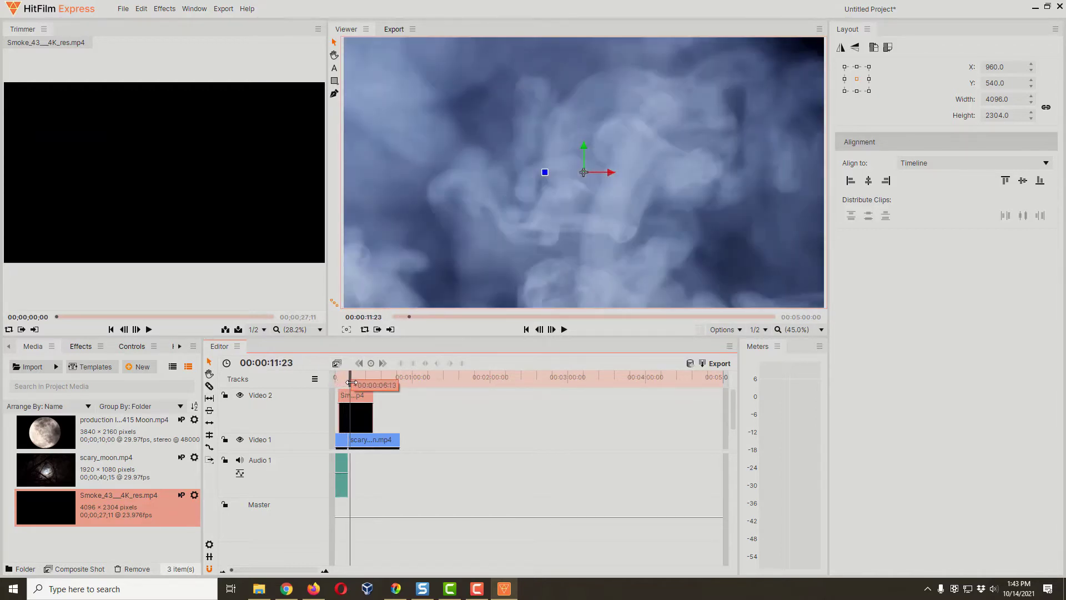
click(86, 350)
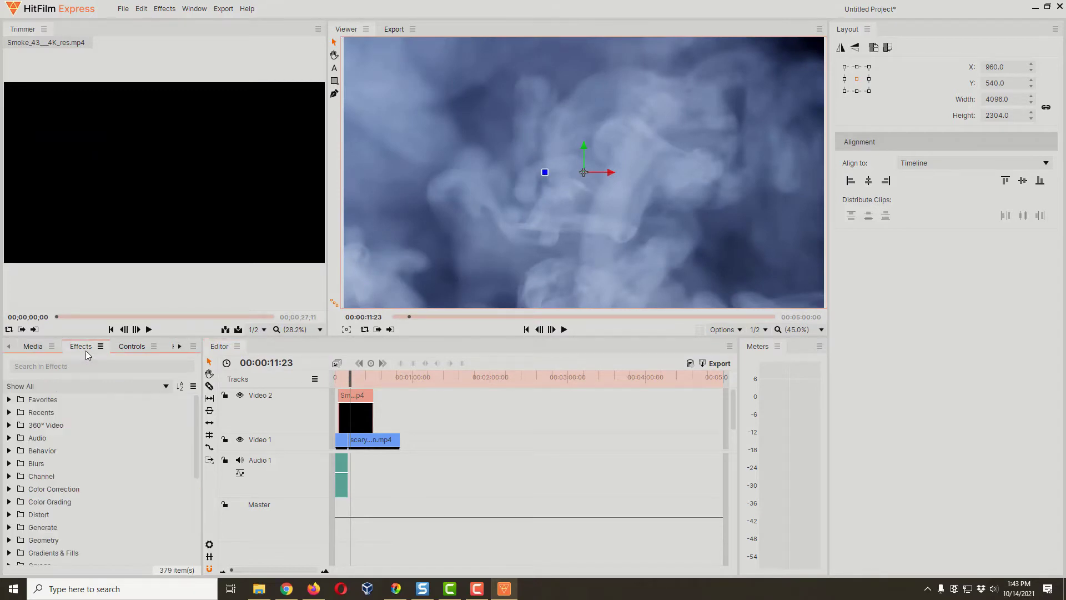
click(89, 367)
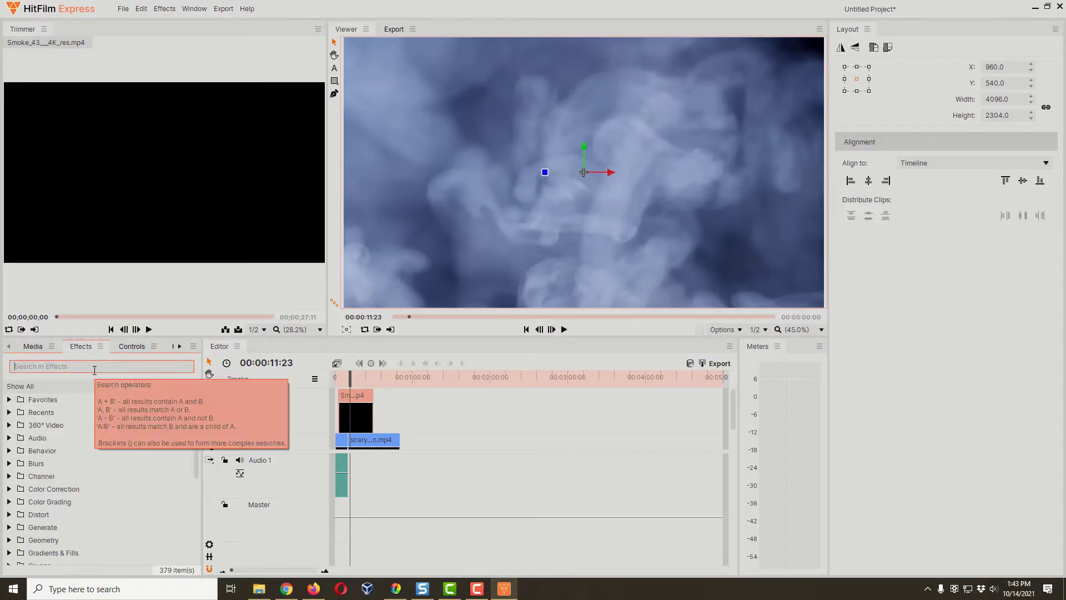
text(demult)
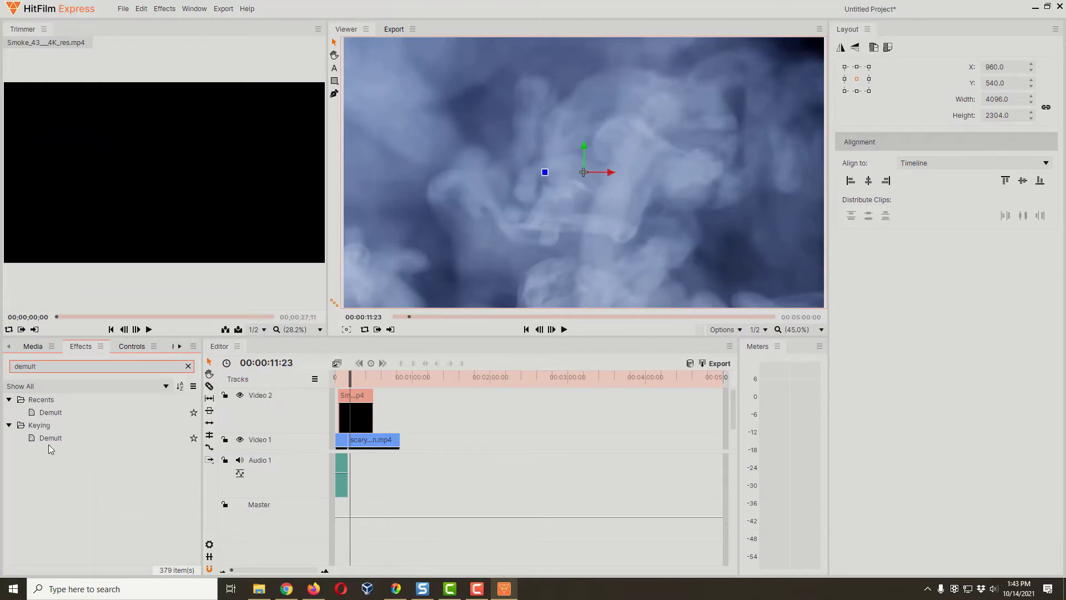
drag(48, 442, 359, 412)
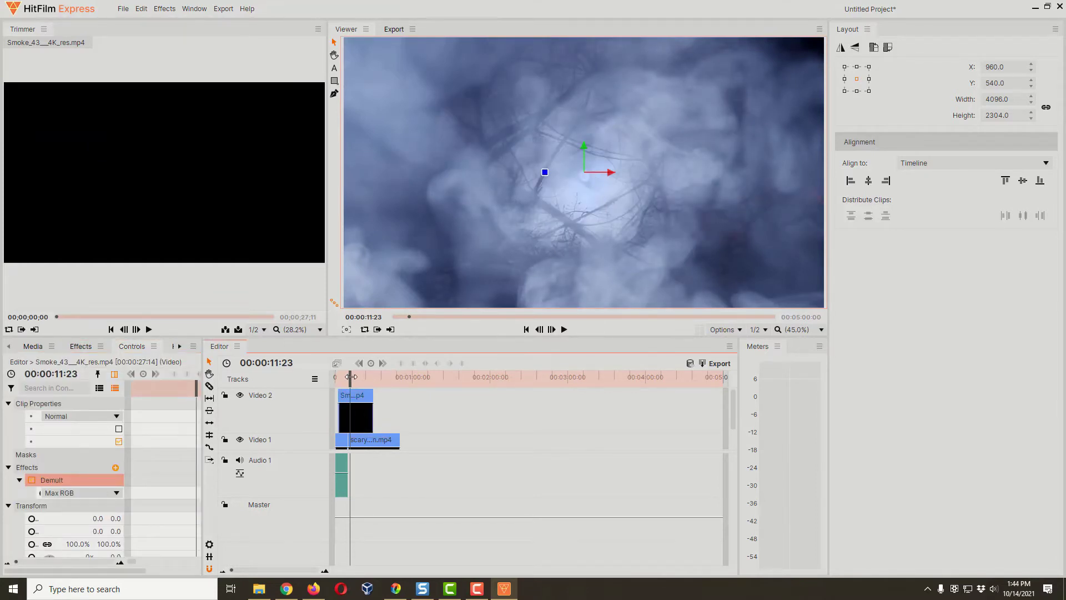
mouse_move(350, 373)
mouse_down()
mouse_move(338, 373)
mouse_move(377, 369)
mouse_move(356, 372)
mouse_up()
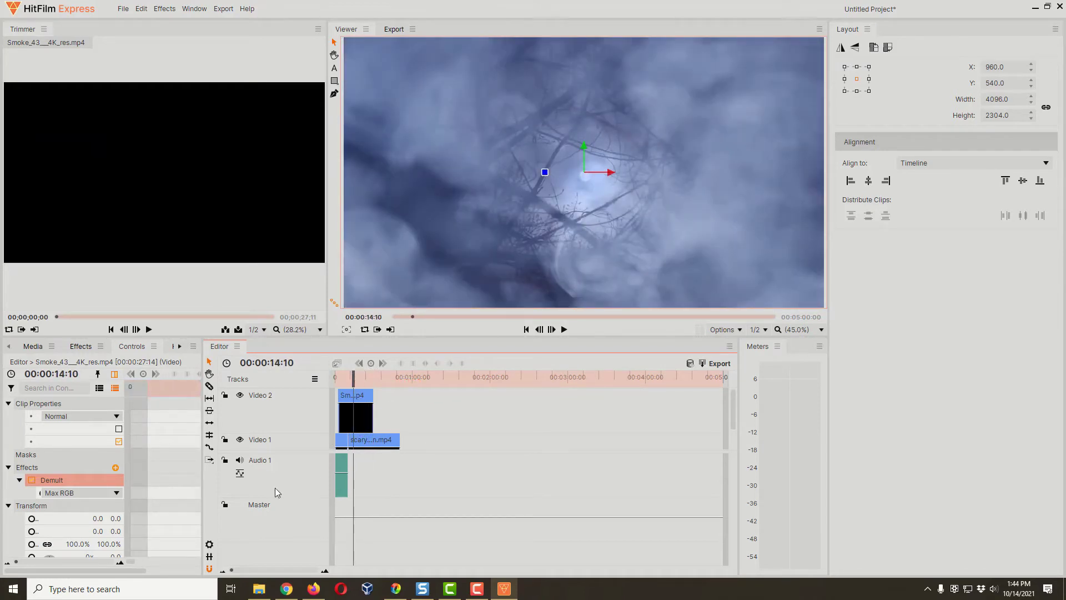
Rate-stretch the smoke clip shorter from its right edge and preview the faster smoke.
click(212, 451)
click(584, 172)
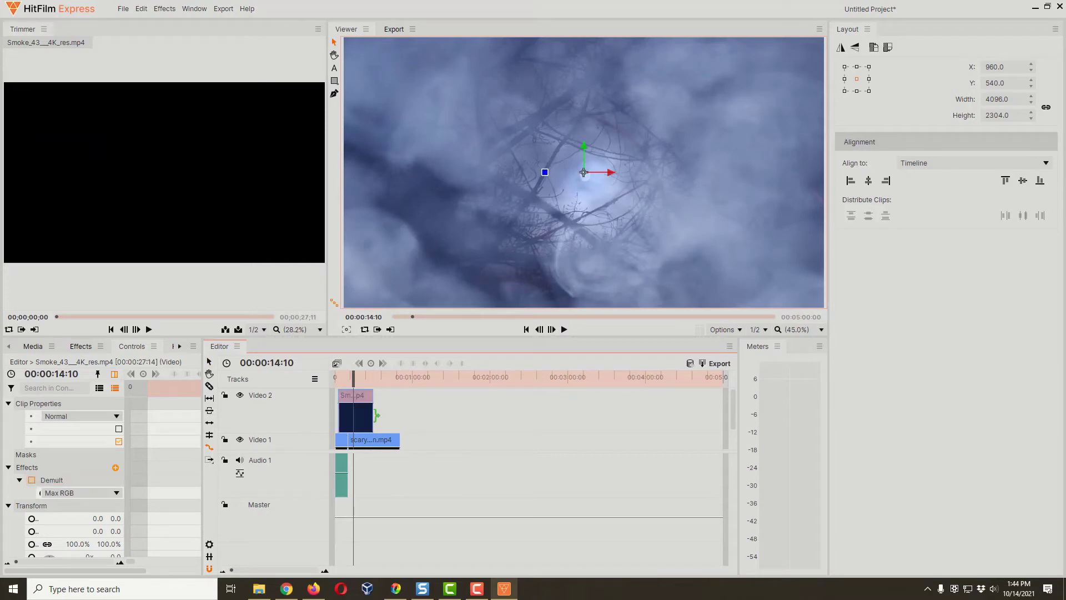
drag(377, 416, 362, 418)
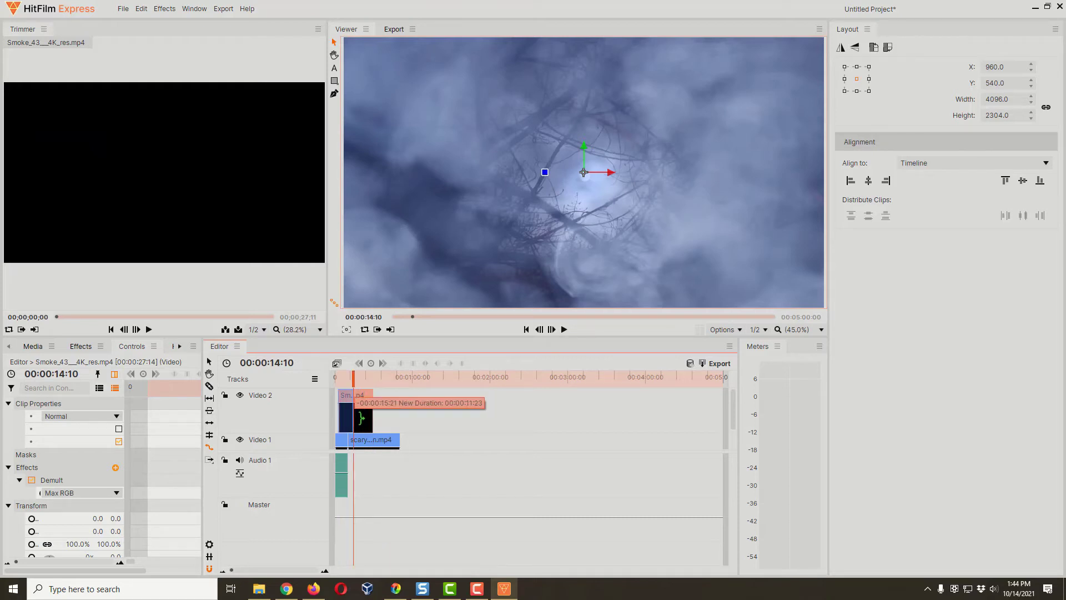
drag(361, 418, 359, 418)
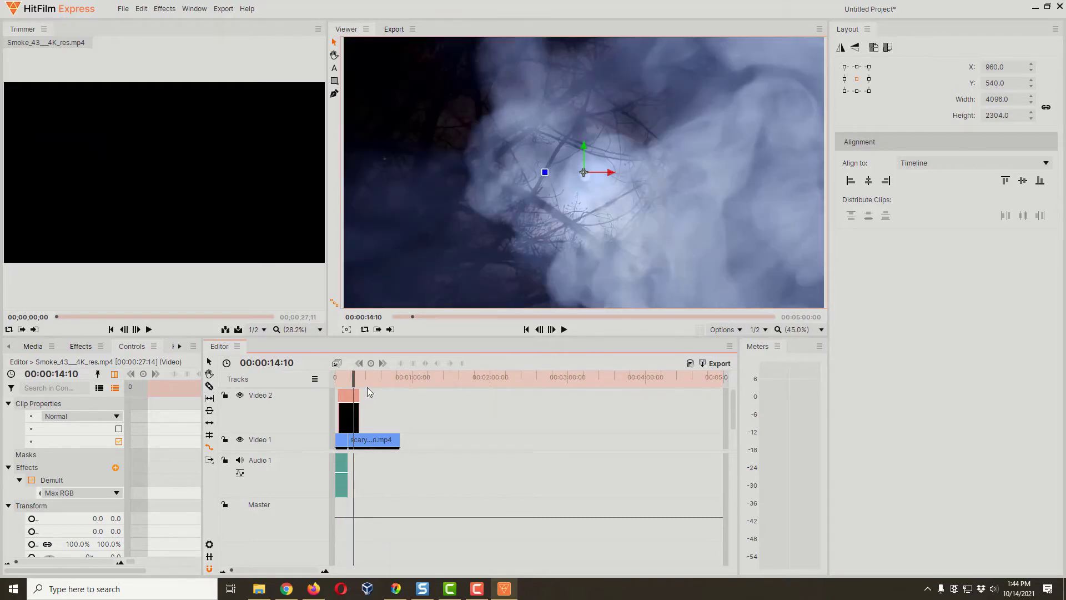
drag(355, 377, 343, 381)
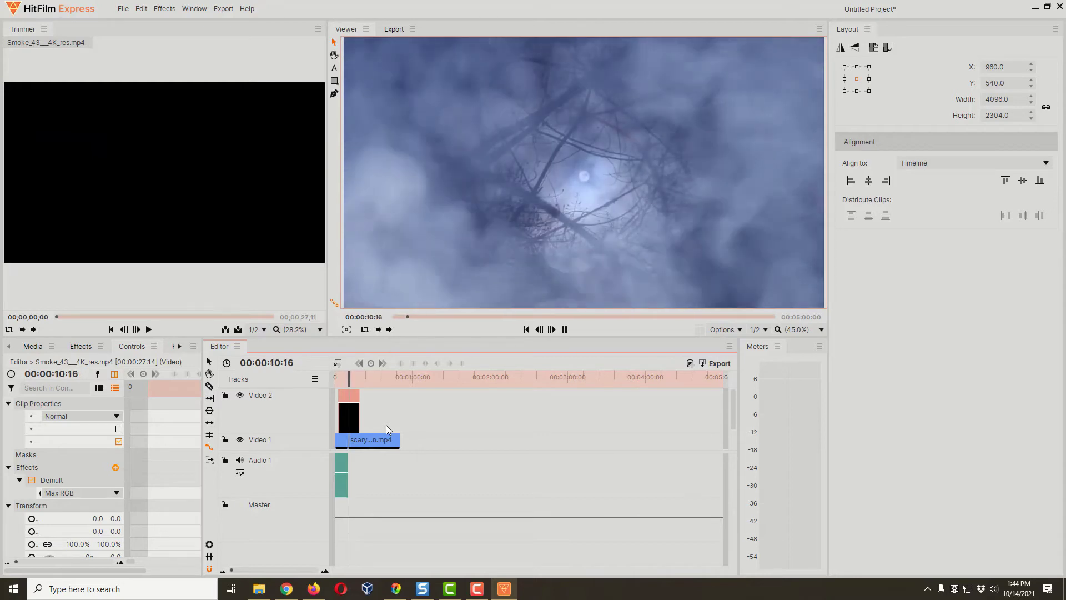
key(space)
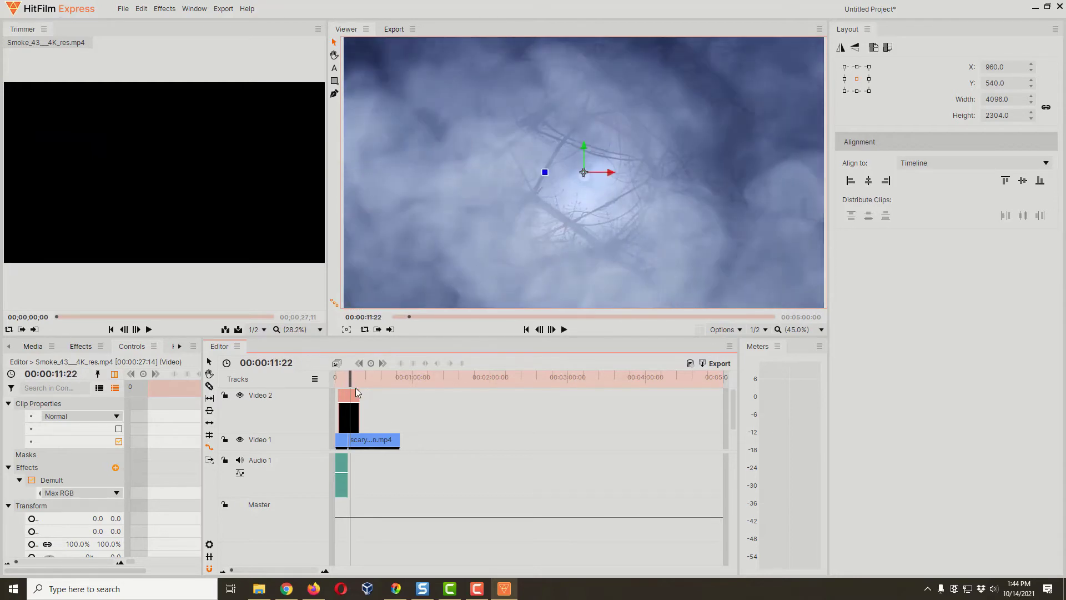
Shorten the smoke clip slightly more and return toward the start to preview.
drag(350, 382, 348, 383)
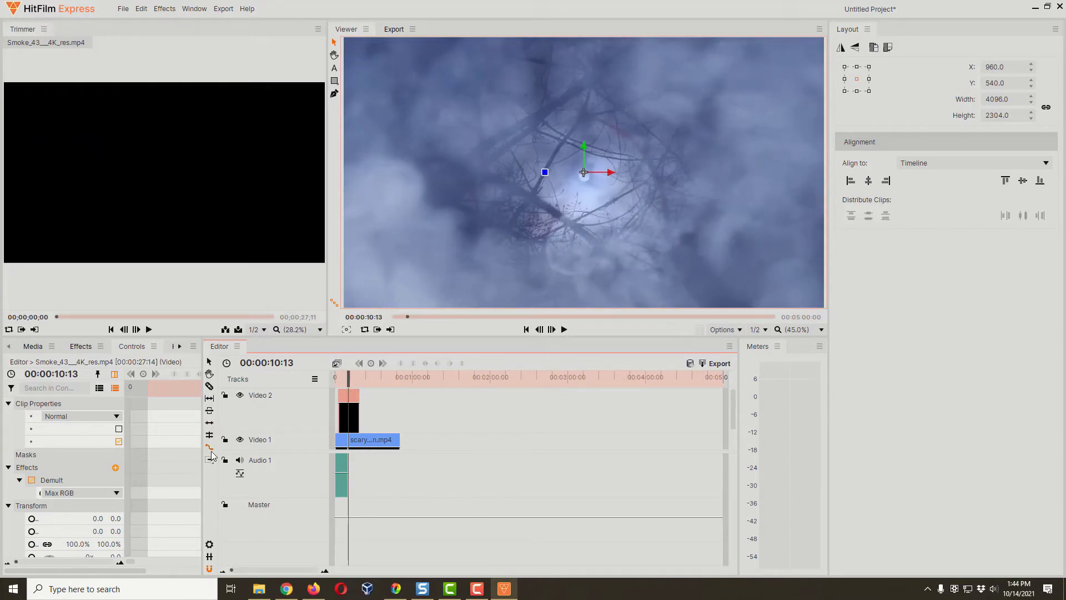
click(358, 427)
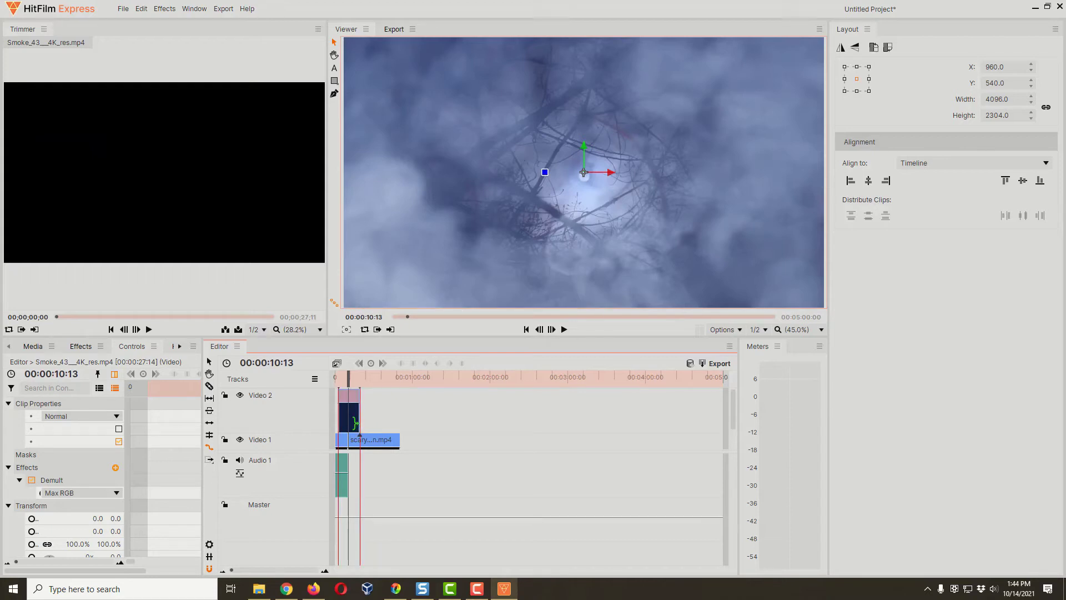
drag(356, 423, 353, 424)
drag(348, 378, 343, 380)
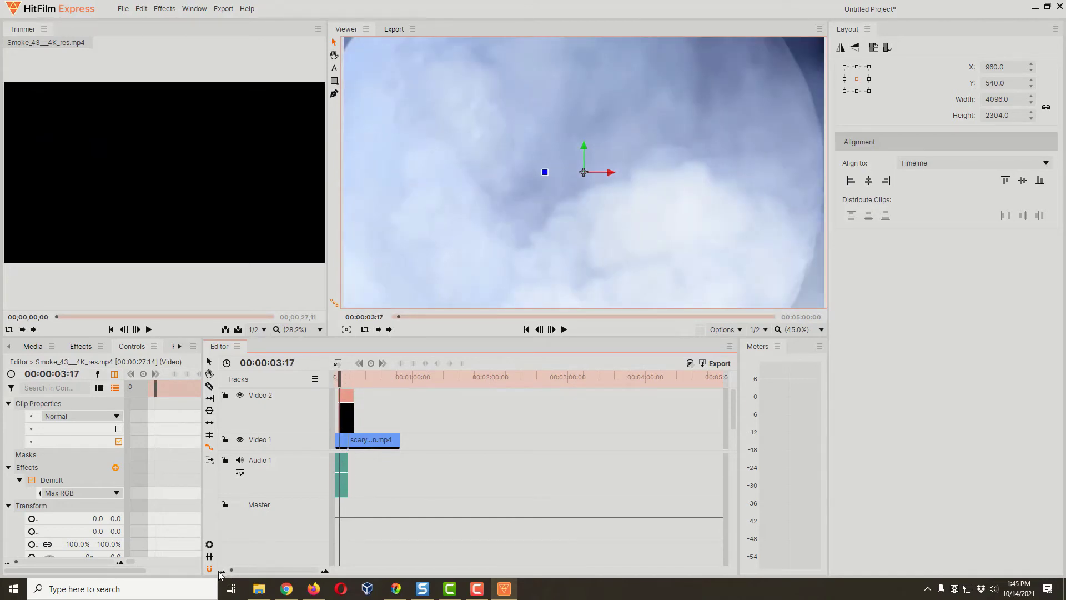
Zoom the timeline in and move the smoke clip to start around 00:00:08:16.
drag(232, 571, 281, 562)
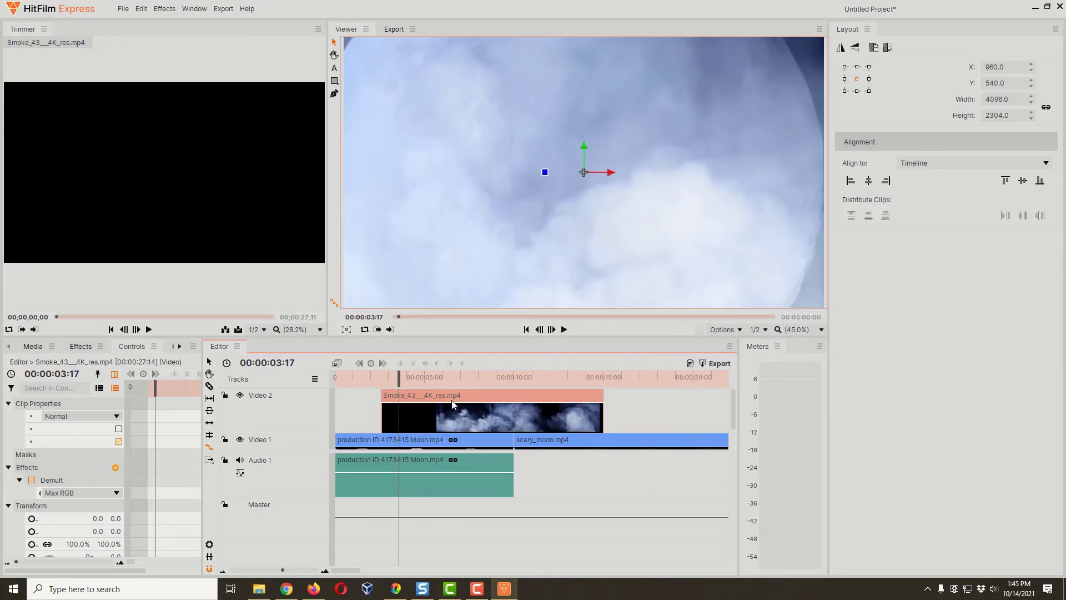
drag(452, 401, 568, 398)
drag(403, 380, 525, 397)
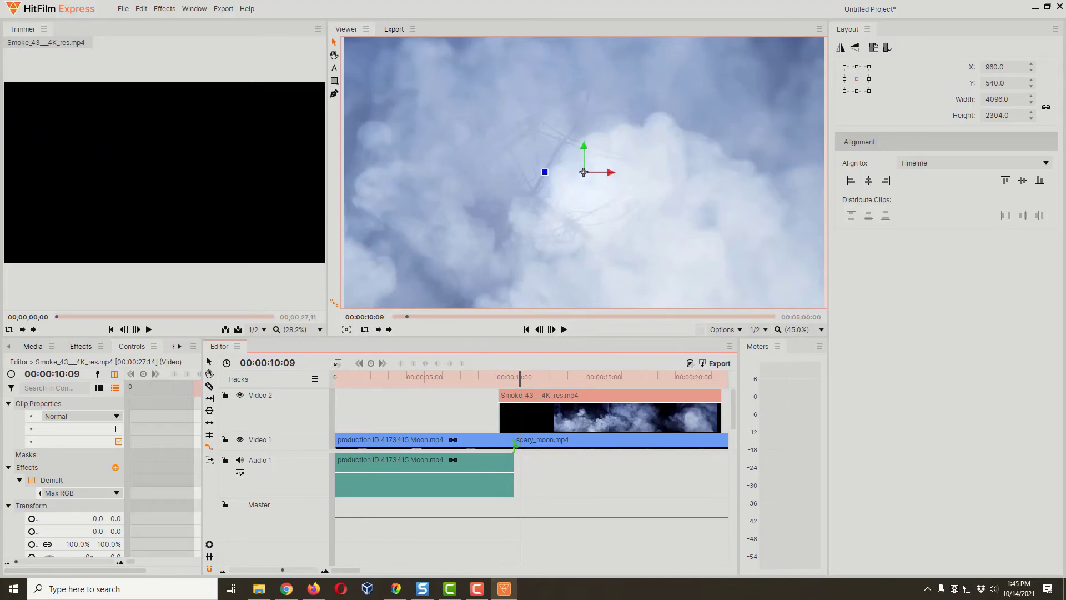
drag(519, 376, 476, 378)
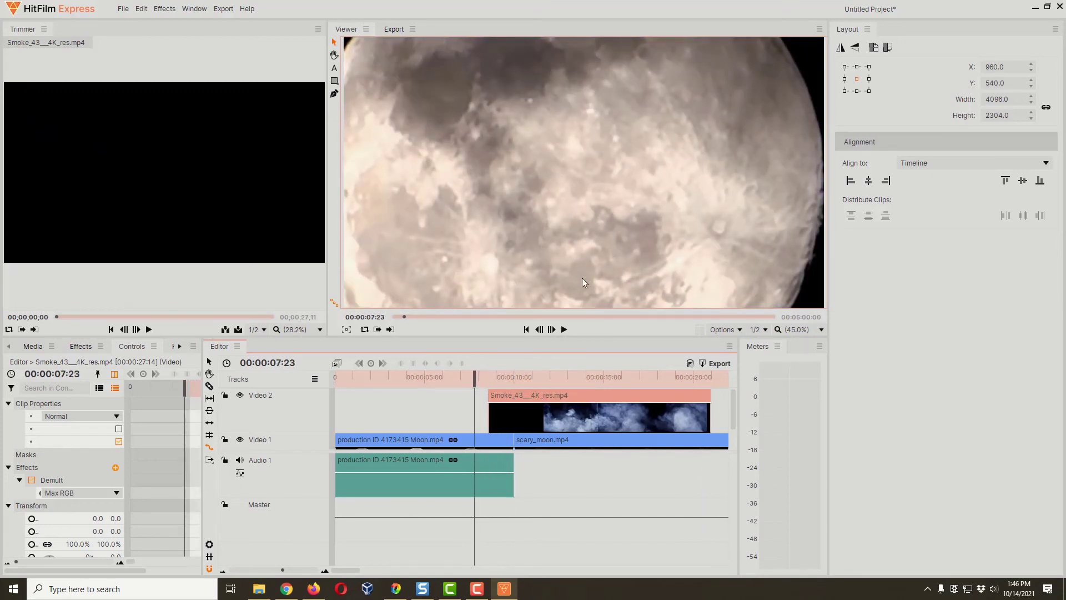
Trim the smoke clip's end to the playhead, about 6 seconds long, ending near 00:00:15.
key(space)
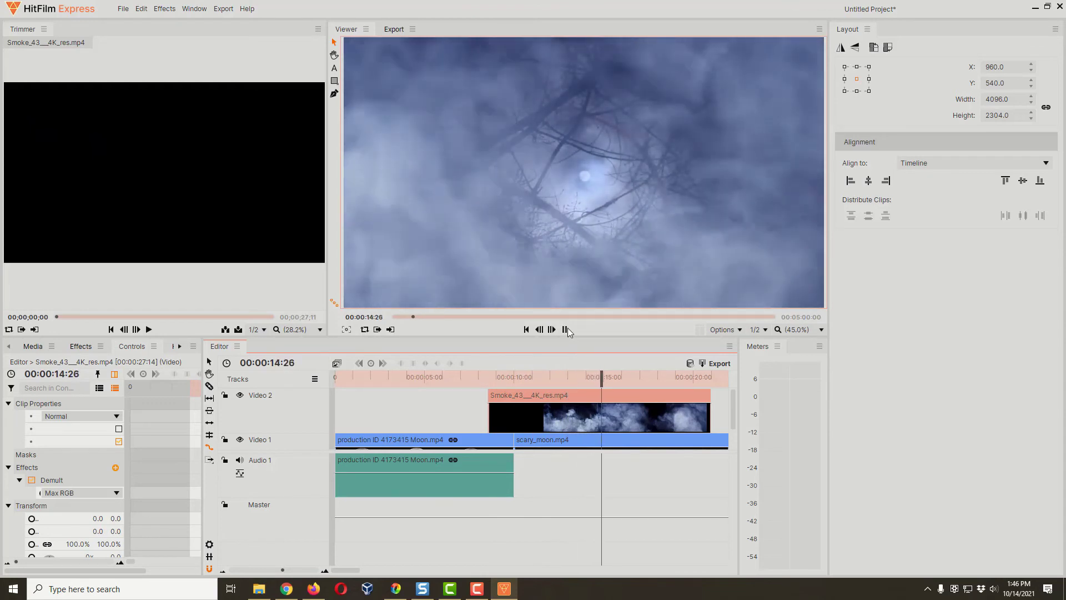
click(565, 330)
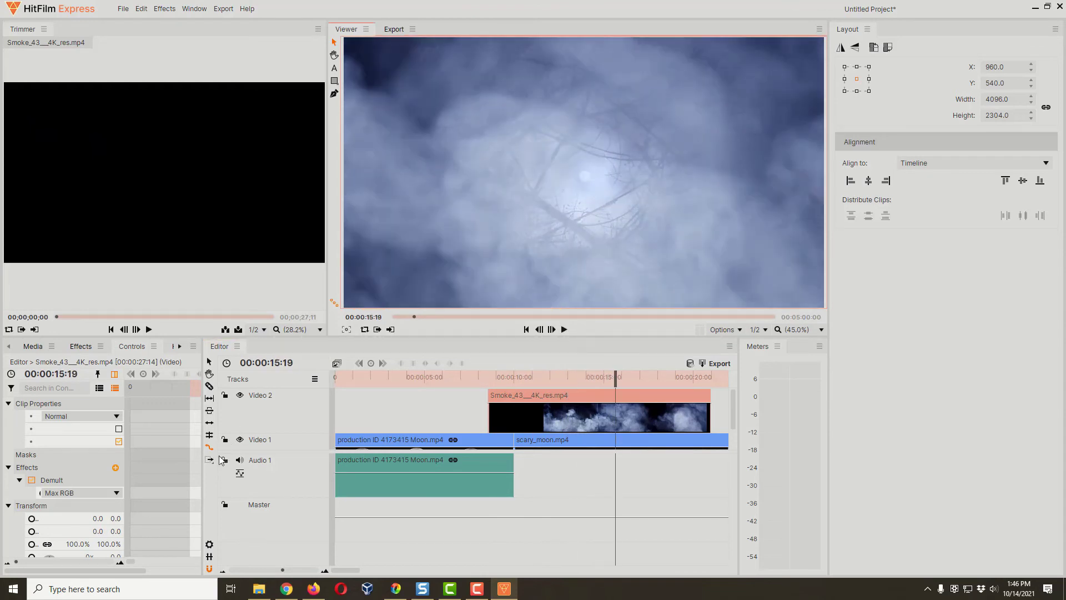
drag(714, 419, 470, 382)
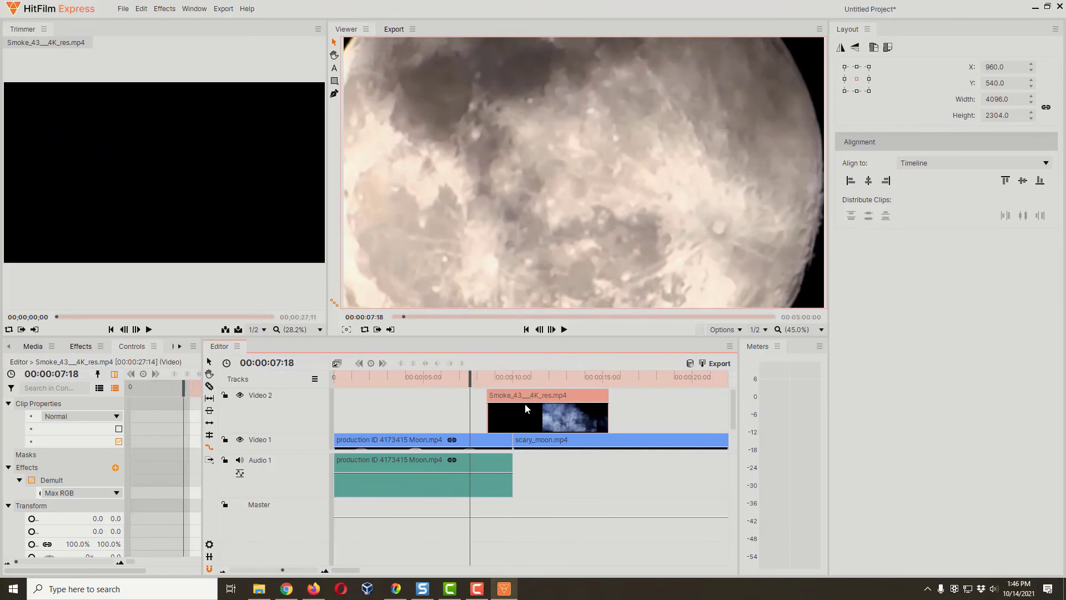
key(space)
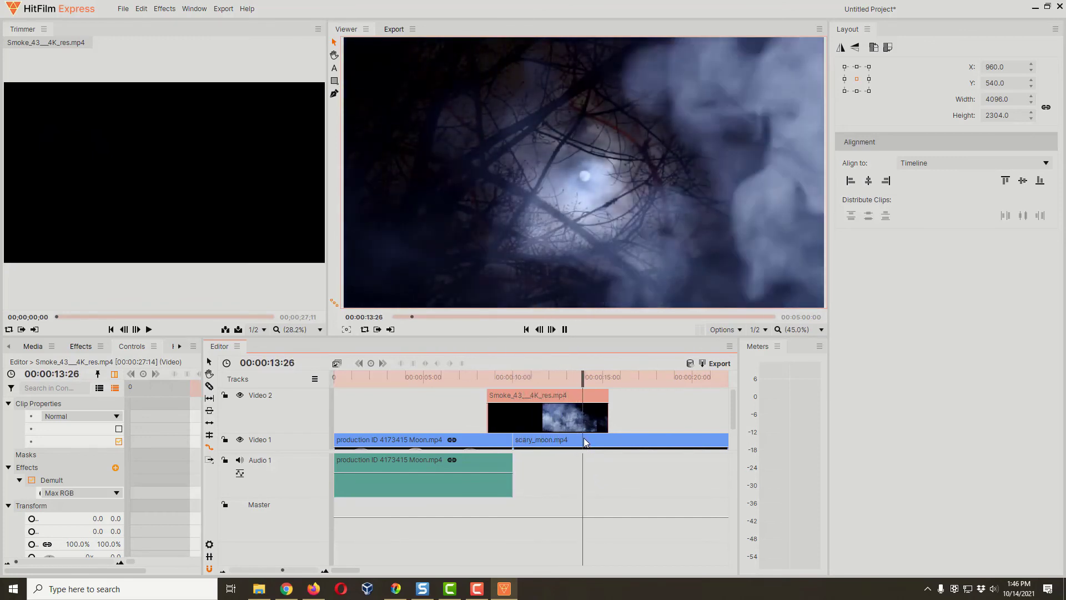
Nudge the smoke clip slightly later so it straddles the Moon-to-scary_moon cut, then replay.
click(602, 378)
drag(602, 378, 512, 378)
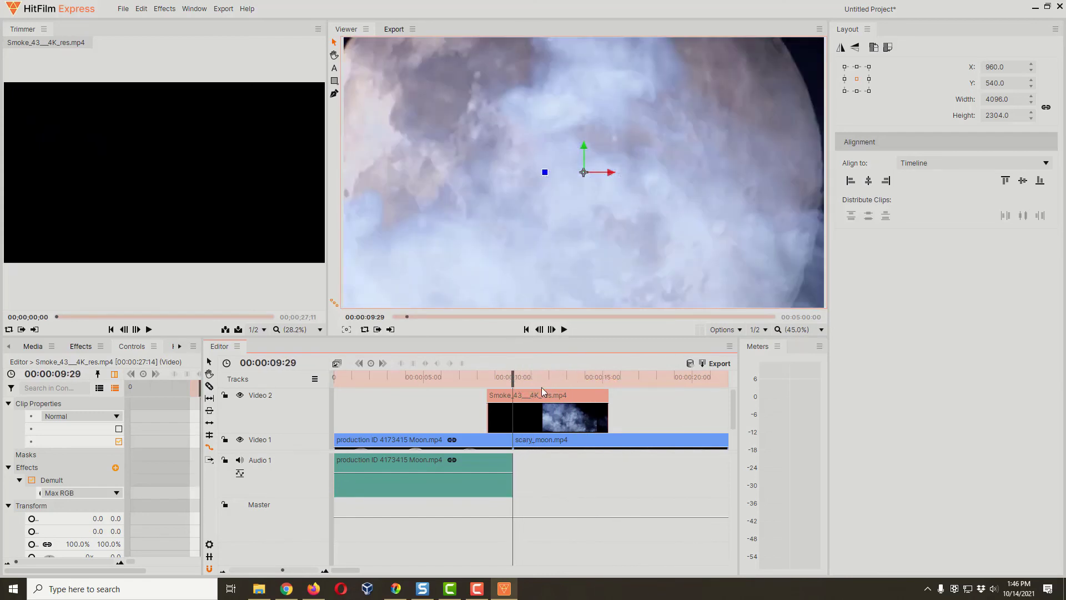
drag(537, 401, 496, 375)
key(space)
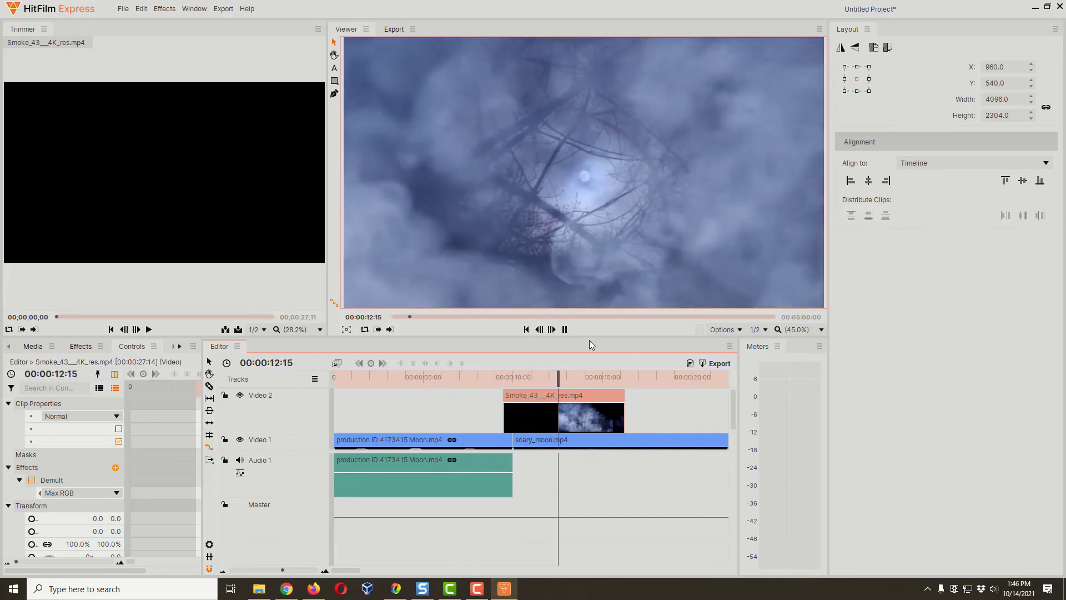
click(566, 329)
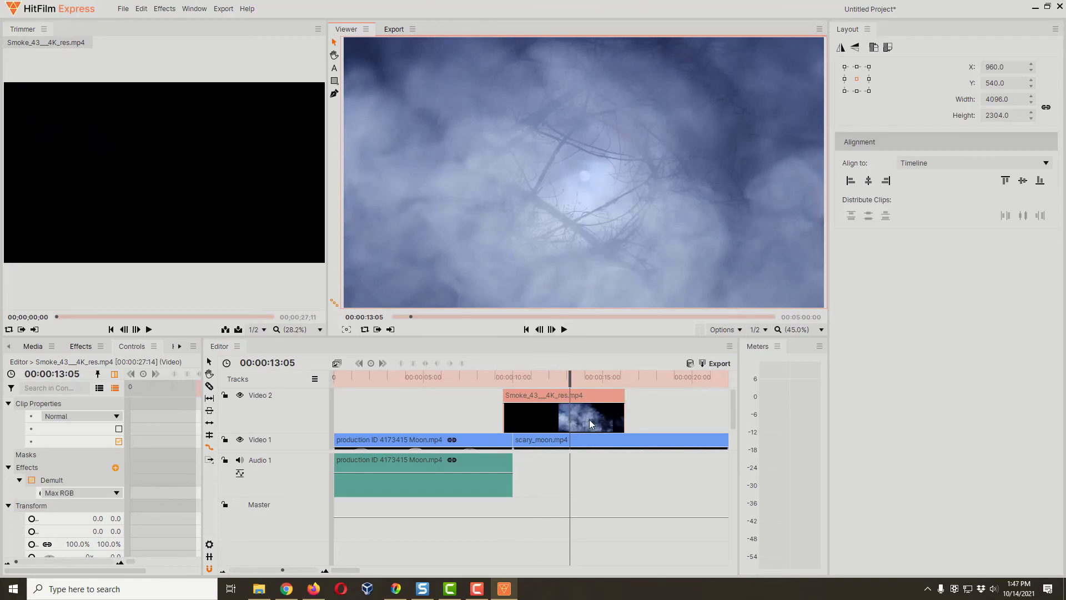
drag(572, 385, 521, 451)
drag(521, 387, 512, 384)
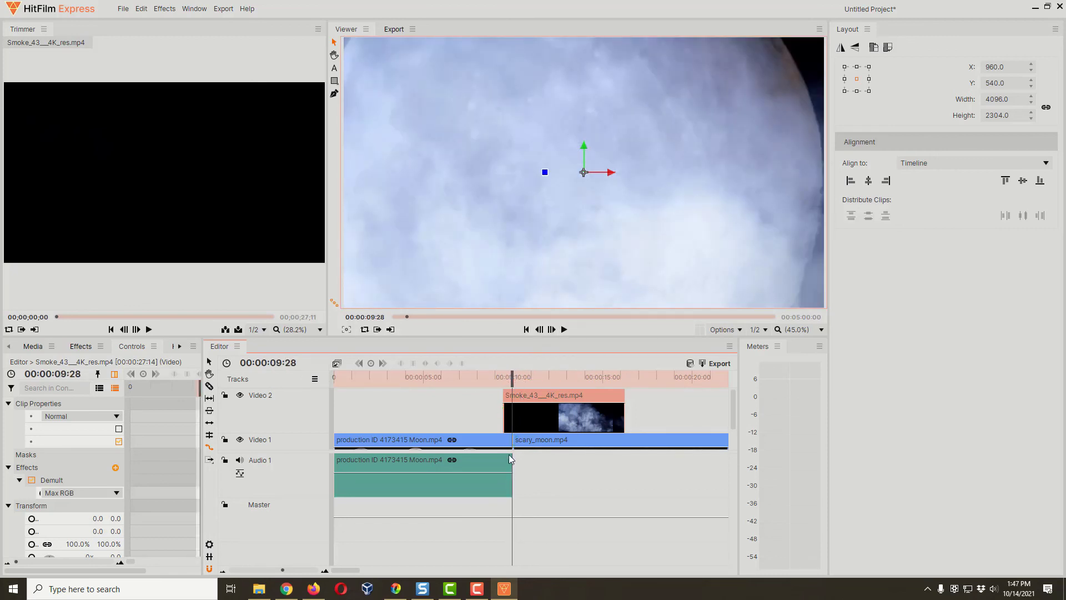
mouse_move(517, 378)
mouse_down()
mouse_move(488, 384)
mouse_move(547, 384)
mouse_move(504, 384)
mouse_up()
right_click(532, 400)
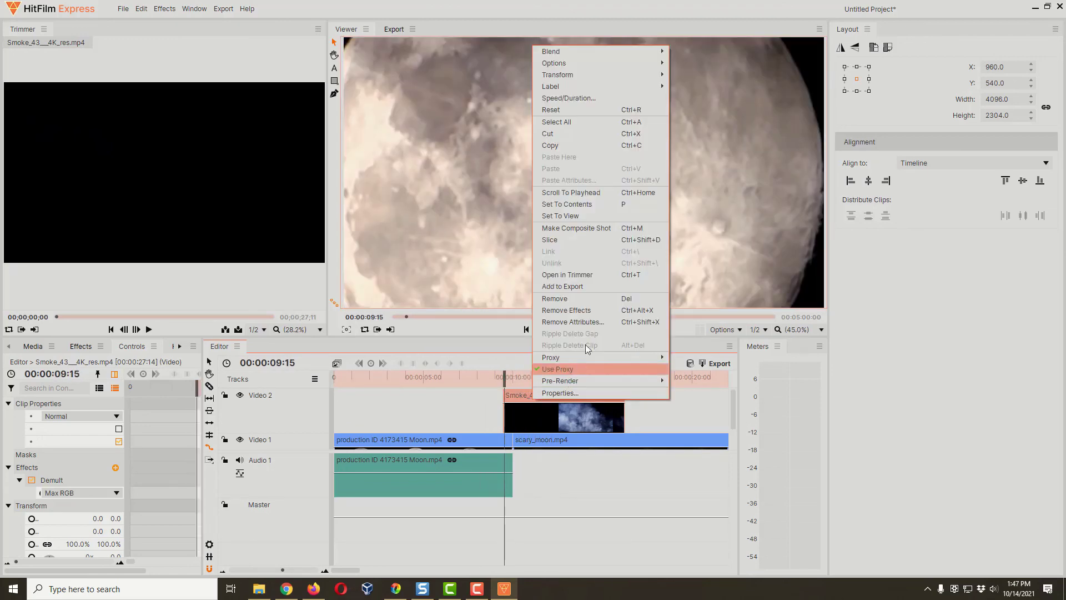
click(581, 147)
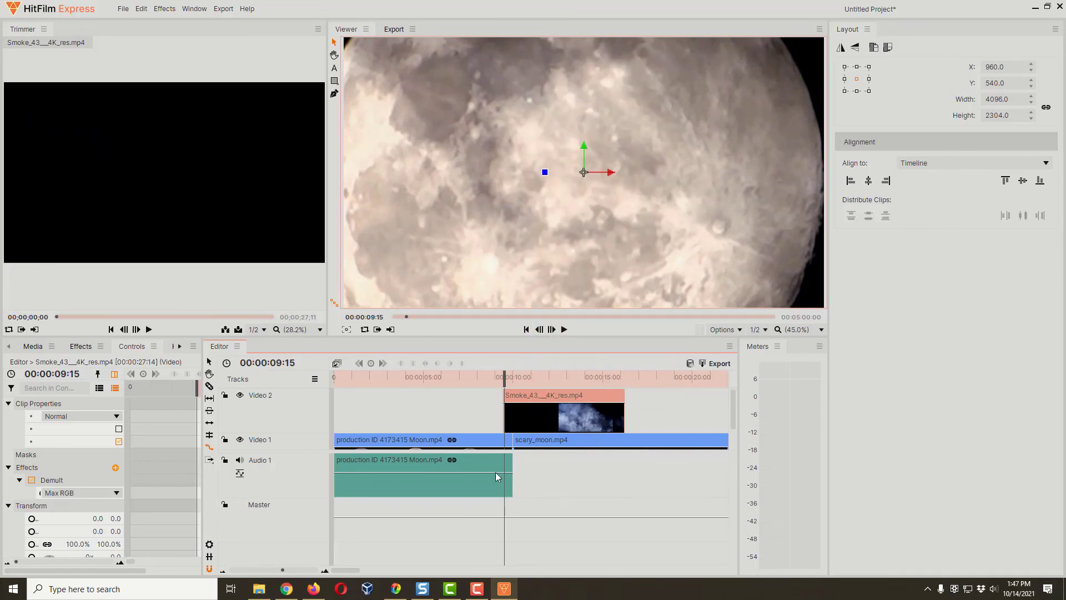
drag(285, 572, 271, 571)
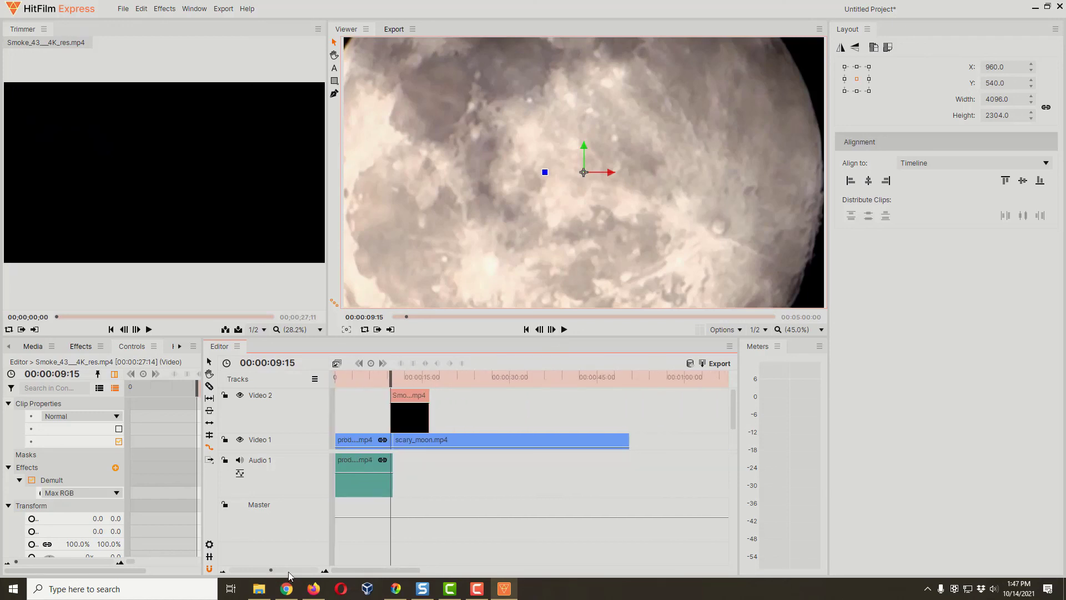